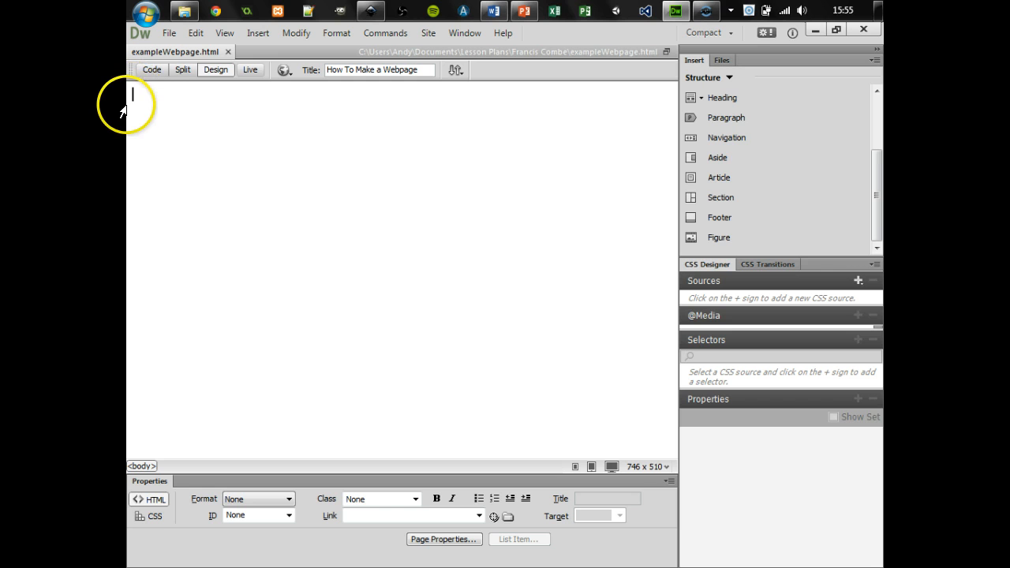
# - Open the BBC News home page in Chrome, examine its layout sections, and return to the blank page in Dreamweaver
pyautogui.click(217, 12)
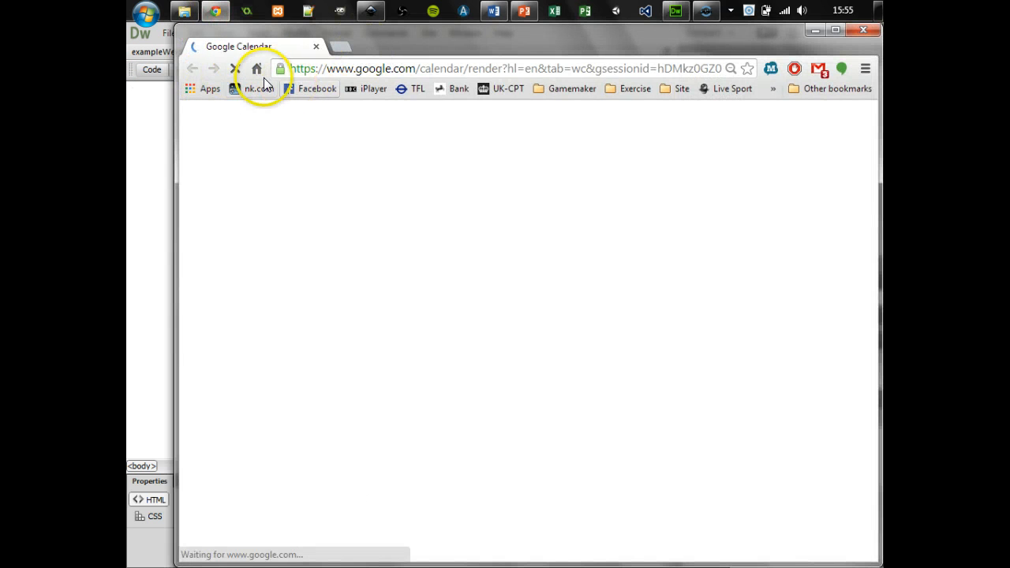
pyautogui.click(256, 68)
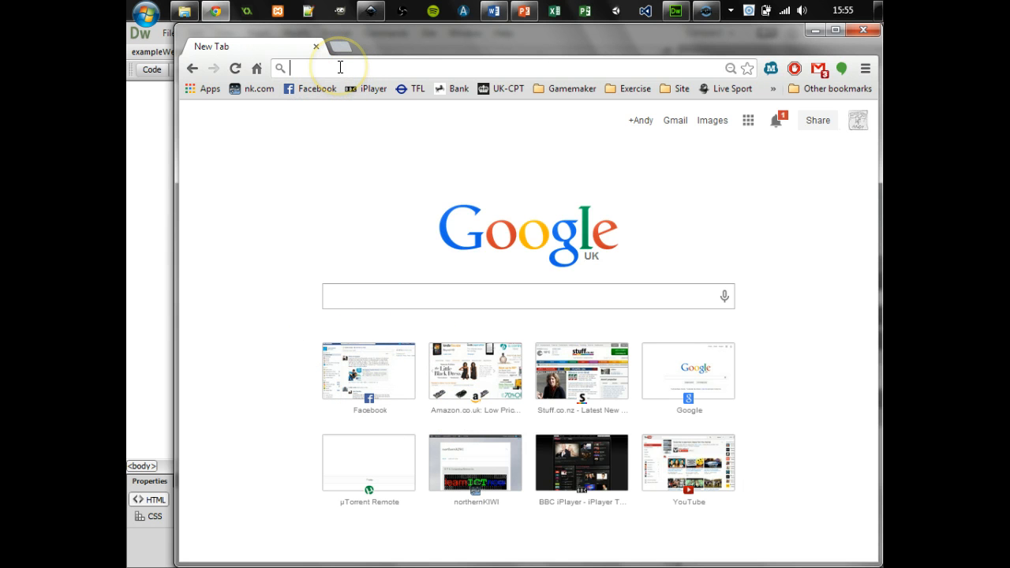
pyautogui.write('bbc.')
pyautogui.press('Return')
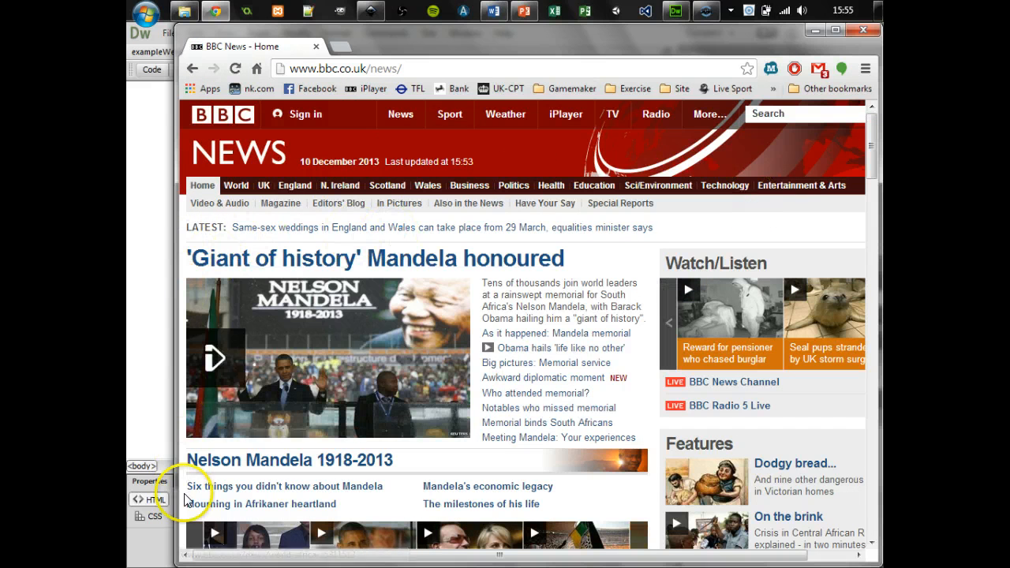
pyautogui.scroll(-2, 447, 272)
pyautogui.scroll(-1, 446, 274)
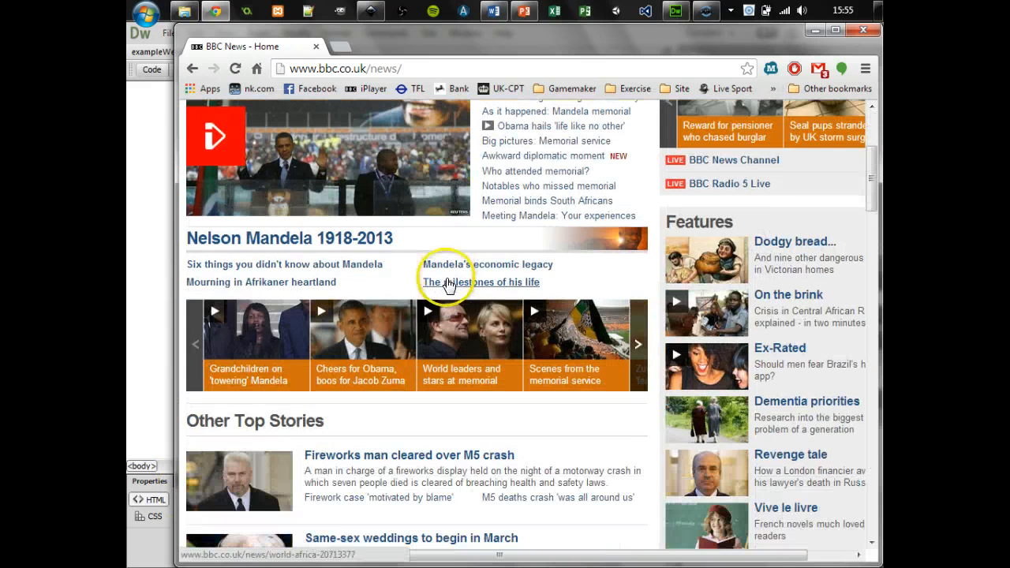
pyautogui.scroll(3, 638, 271)
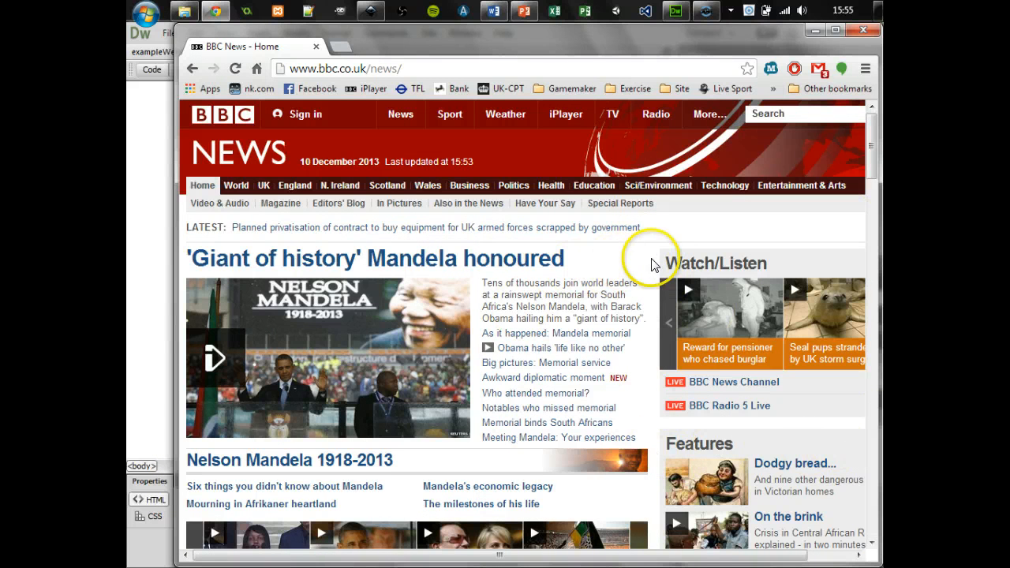
pyautogui.click(316, 46)
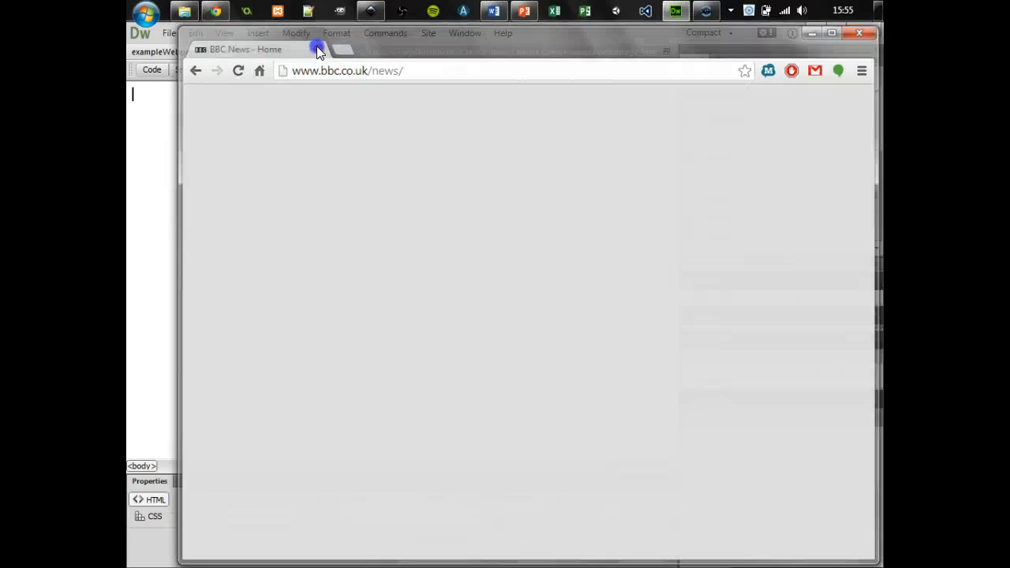
pyautogui.click(144, 91)
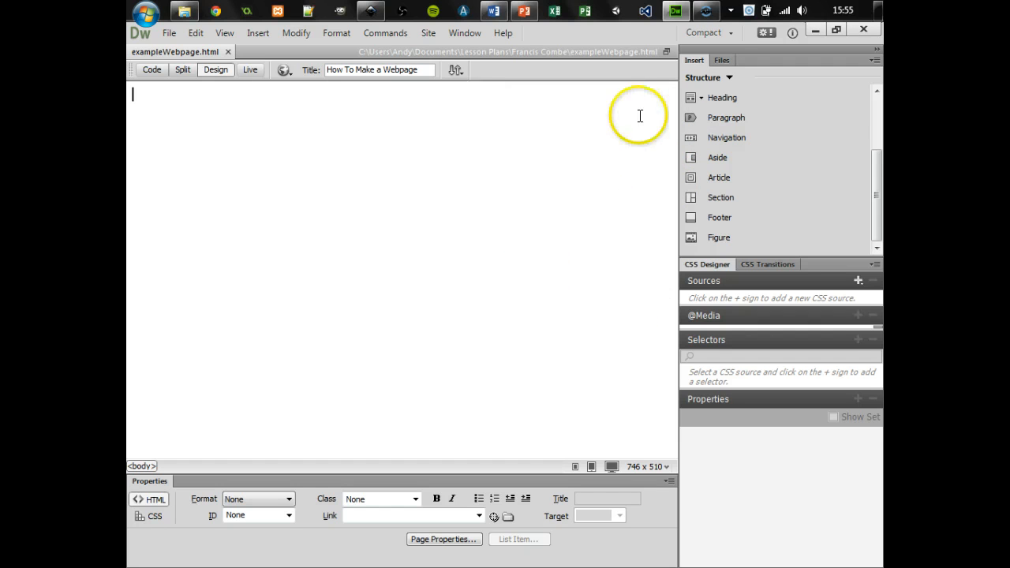
pyautogui.click(742, 103)
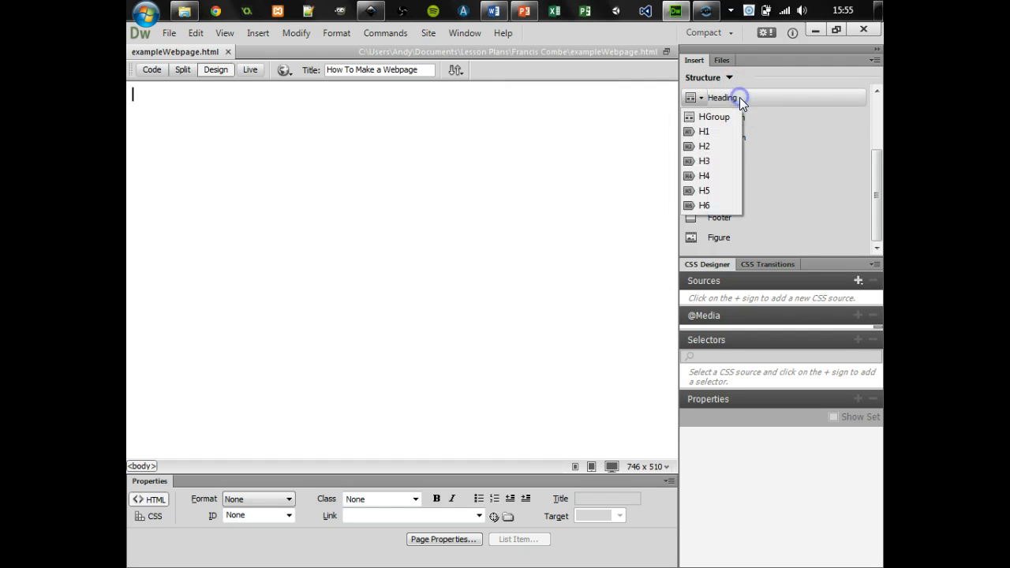
pyautogui.click(702, 117)
pyautogui.click(385, 291)
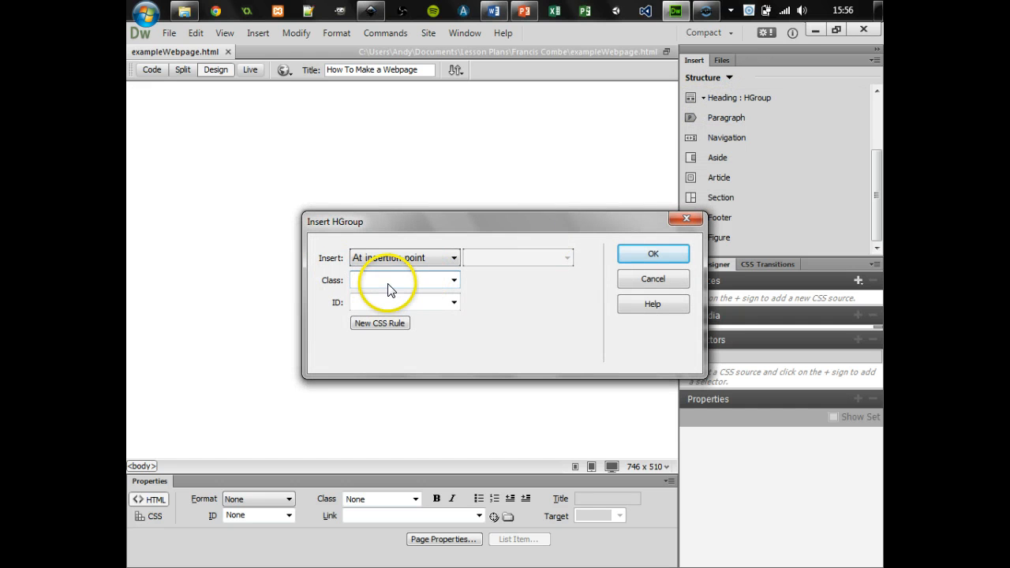
pyautogui.write('Headi')
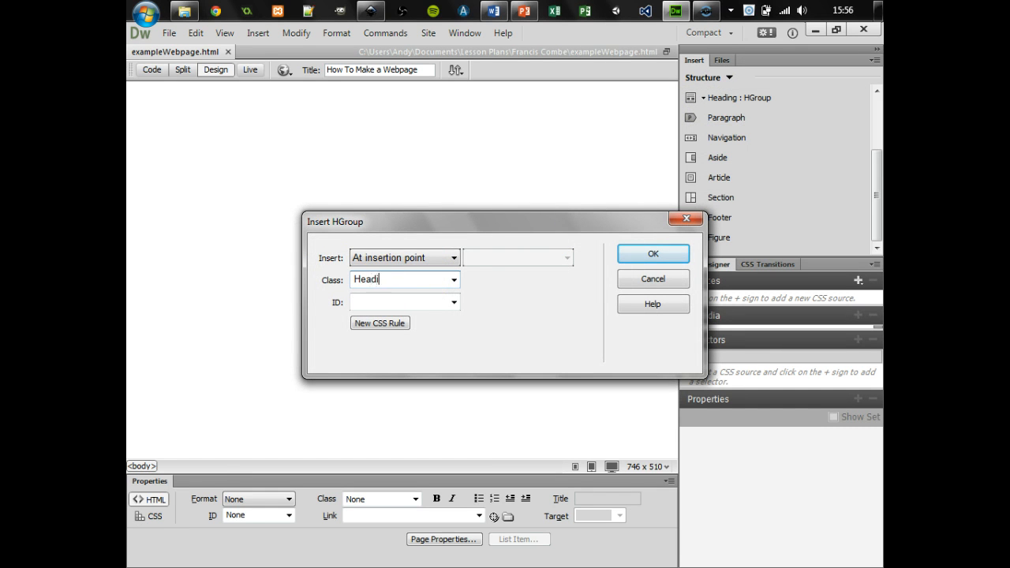
pyautogui.write('ng')
pyautogui.press('Return')
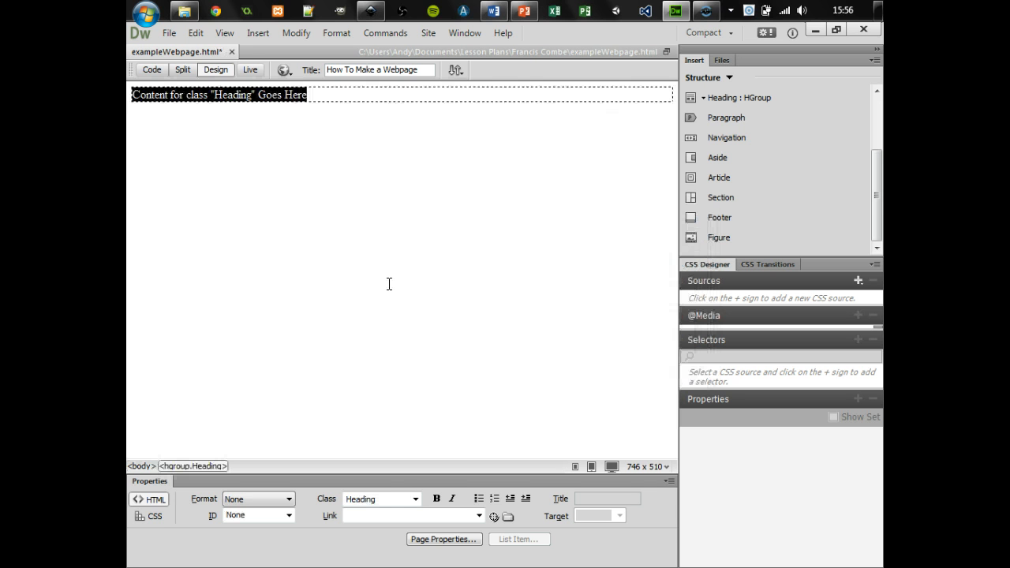
pyautogui.press('Delete')
# - Insert a div with the class Heading at the insertion point of the empty page
pyautogui.click(265, 35)
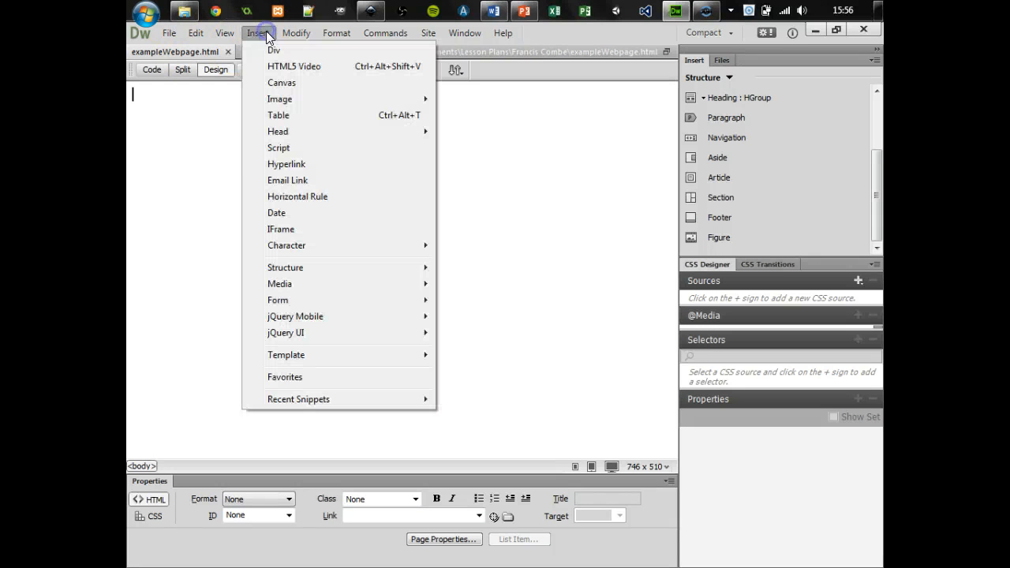
pyautogui.click(273, 50)
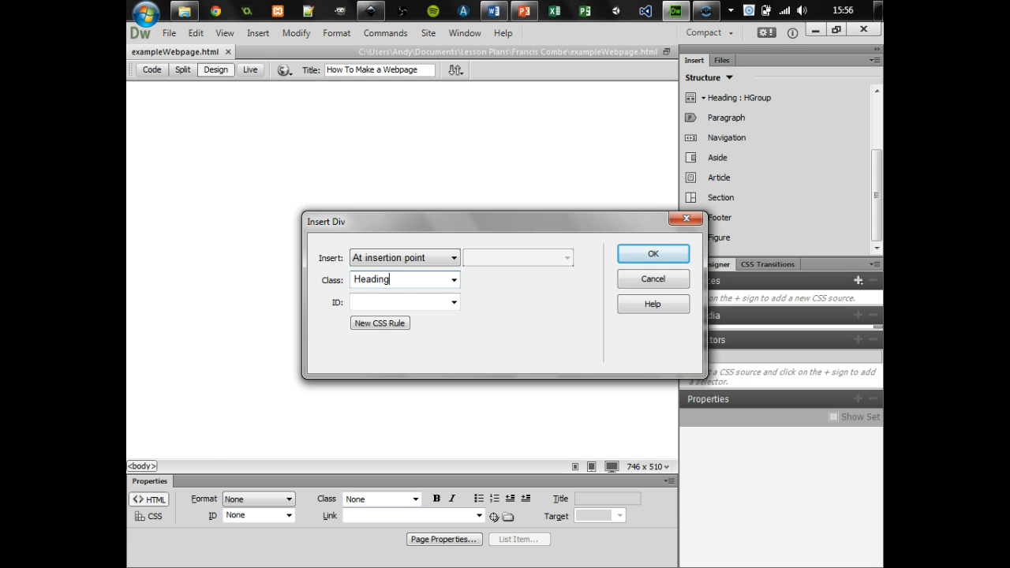
pyautogui.press('Return')
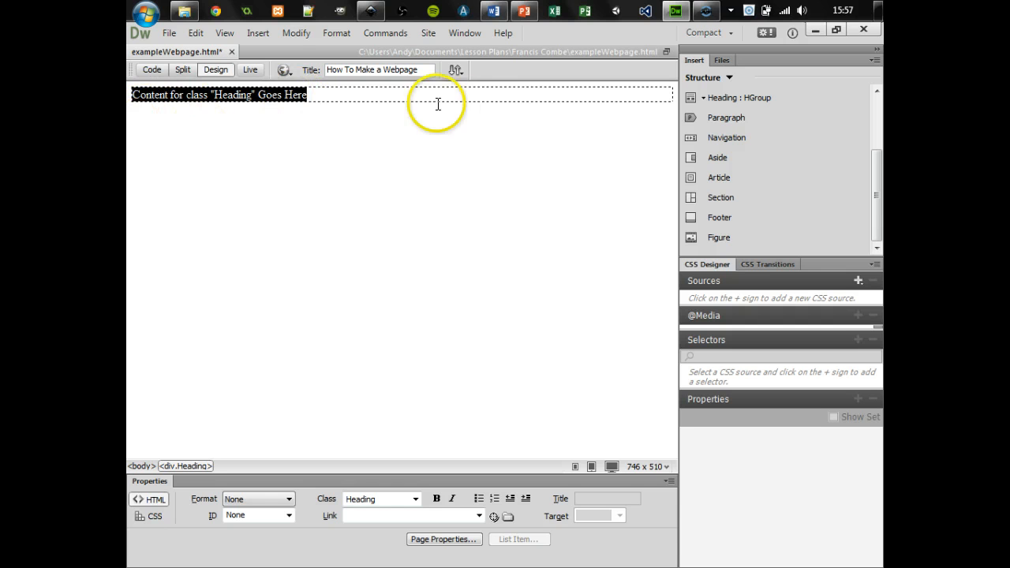
# - Insert a second div with the class Navigation directly after the Heading div, outside of it
pyautogui.click(197, 466)
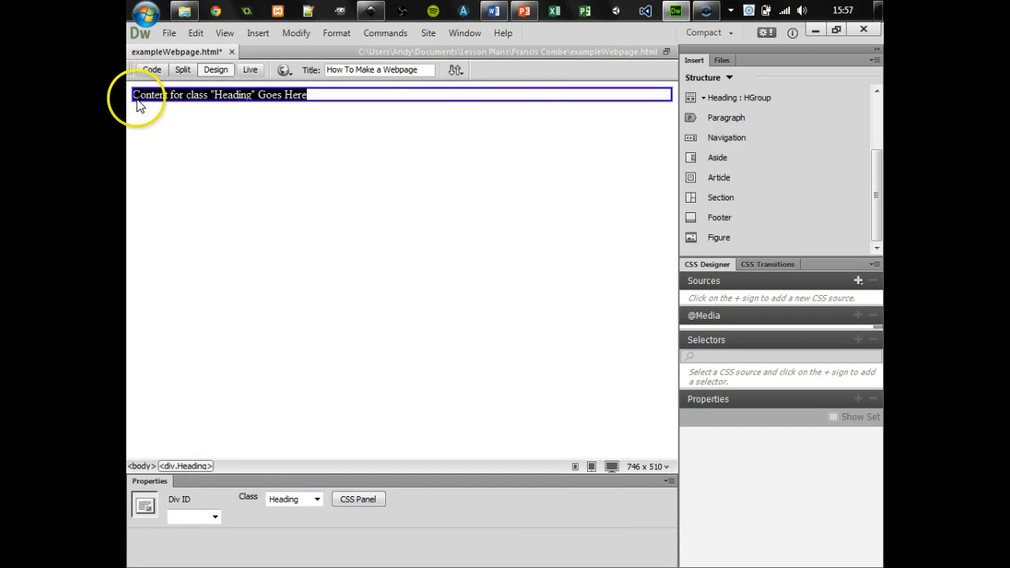
pyautogui.click(306, 311)
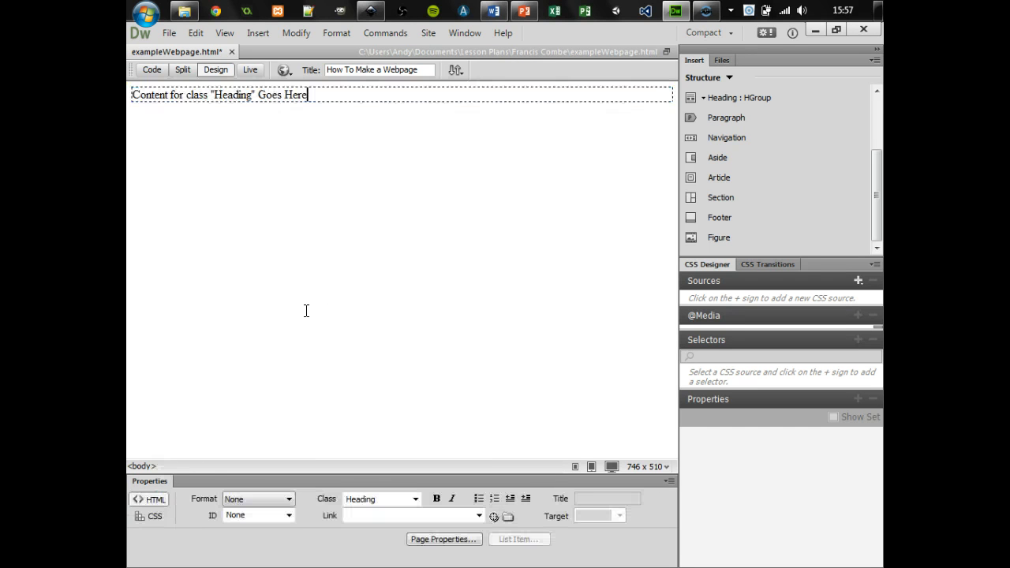
pyautogui.click(260, 32)
pyautogui.click(273, 52)
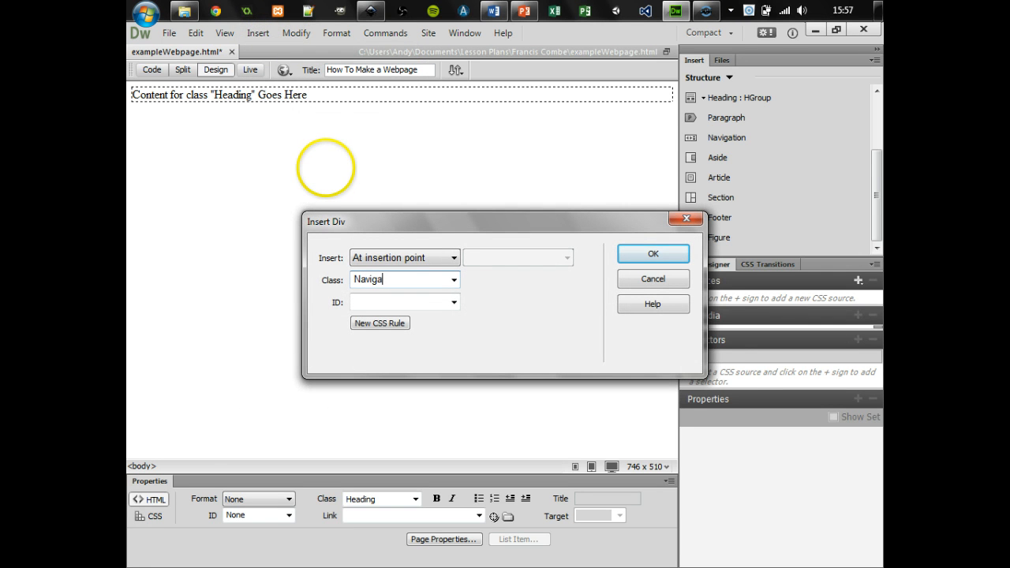
pyautogui.press('Return')
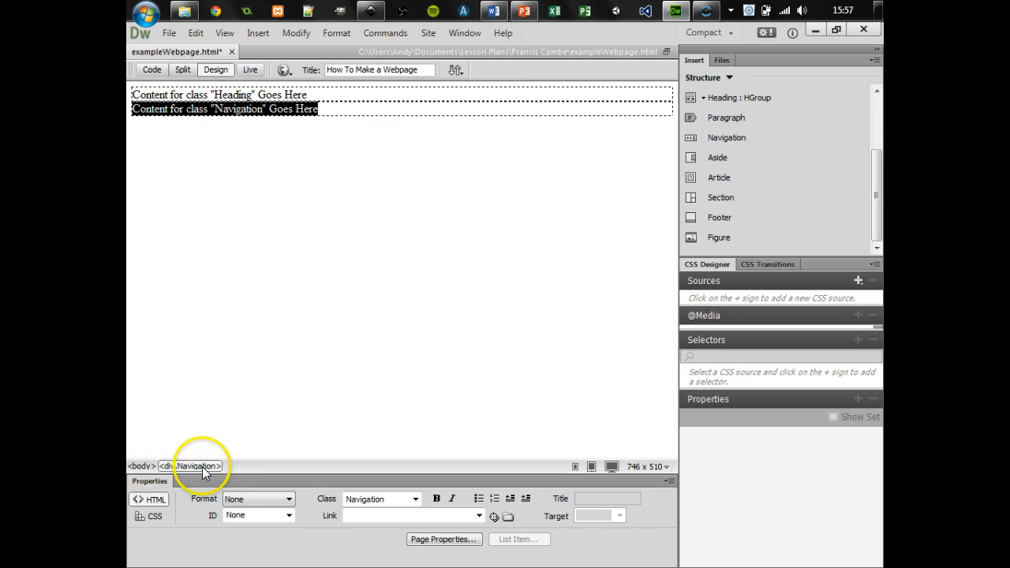
# - Examine the opening and closing body and div tags in the page's code and return to the design view
pyautogui.click(285, 95)
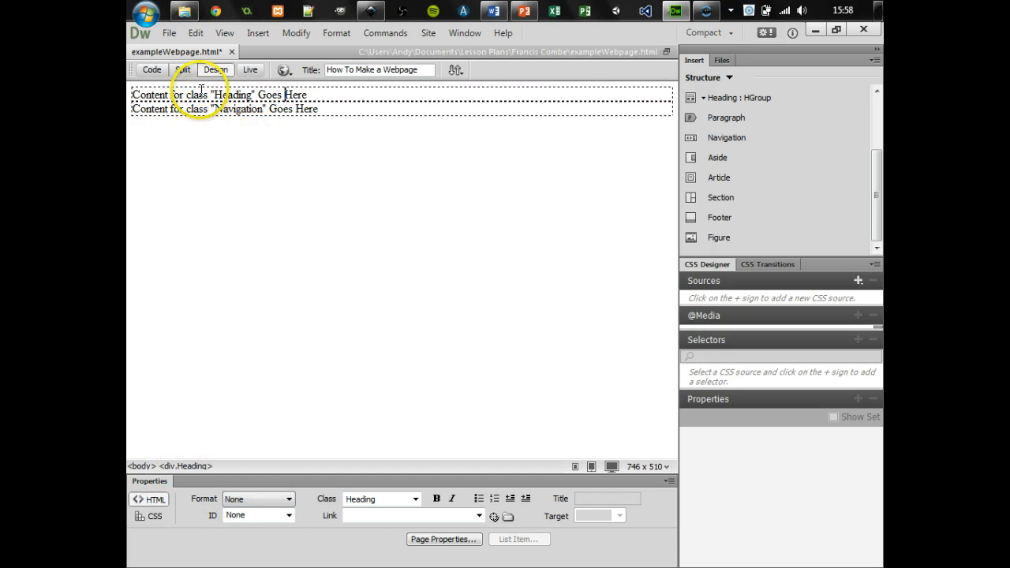
pyautogui.click(152, 71)
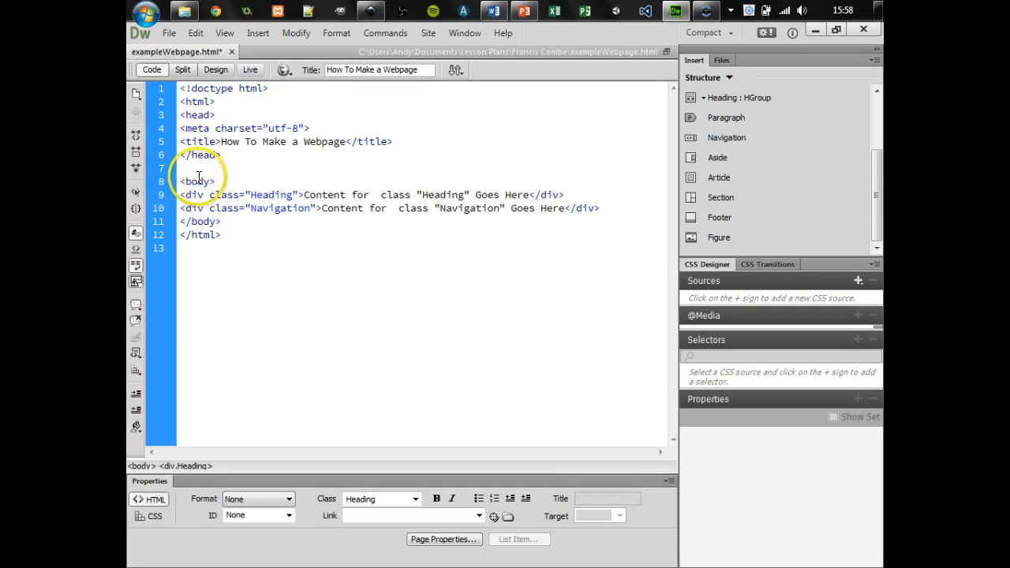
pyautogui.click(184, 181)
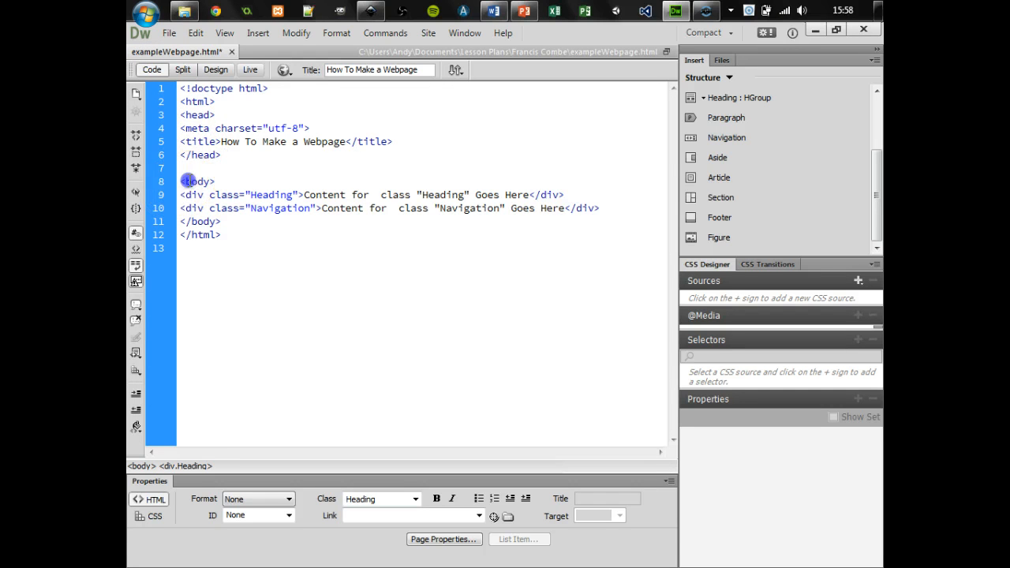
pyautogui.click(193, 222)
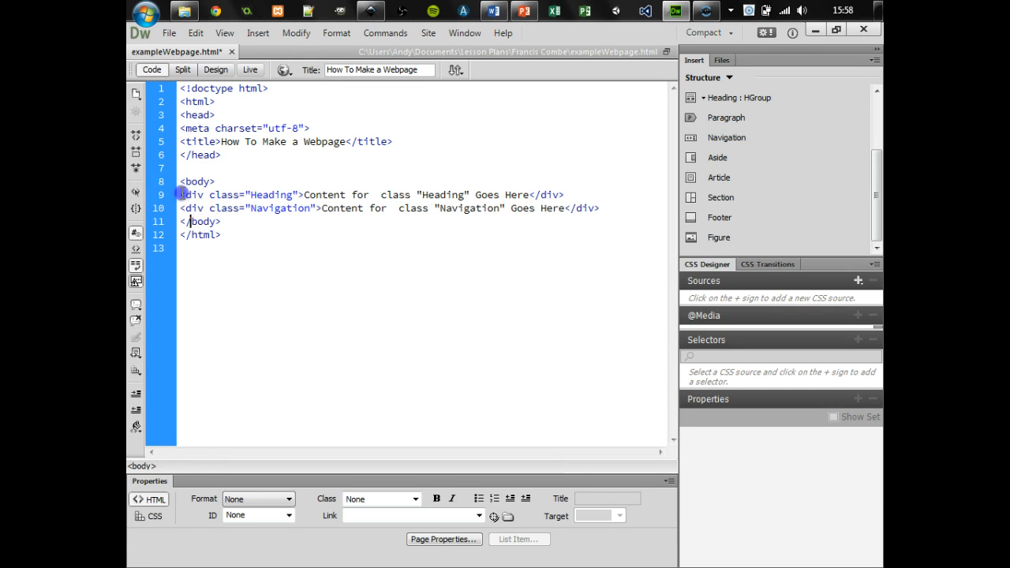
pyautogui.click(182, 193)
pyautogui.moveTo(541, 194); pyautogui.dragTo(565, 195)
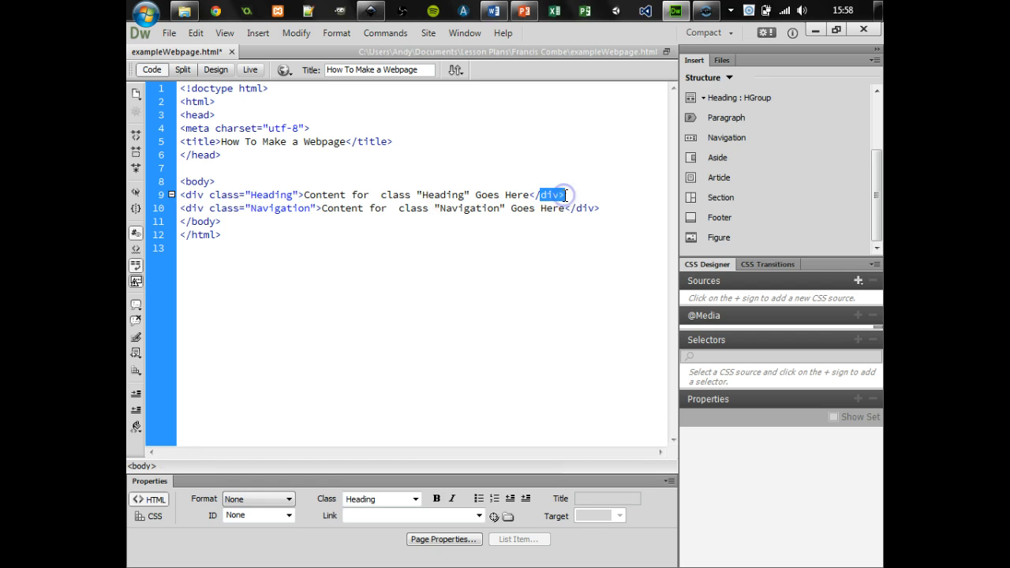
pyautogui.click(184, 207)
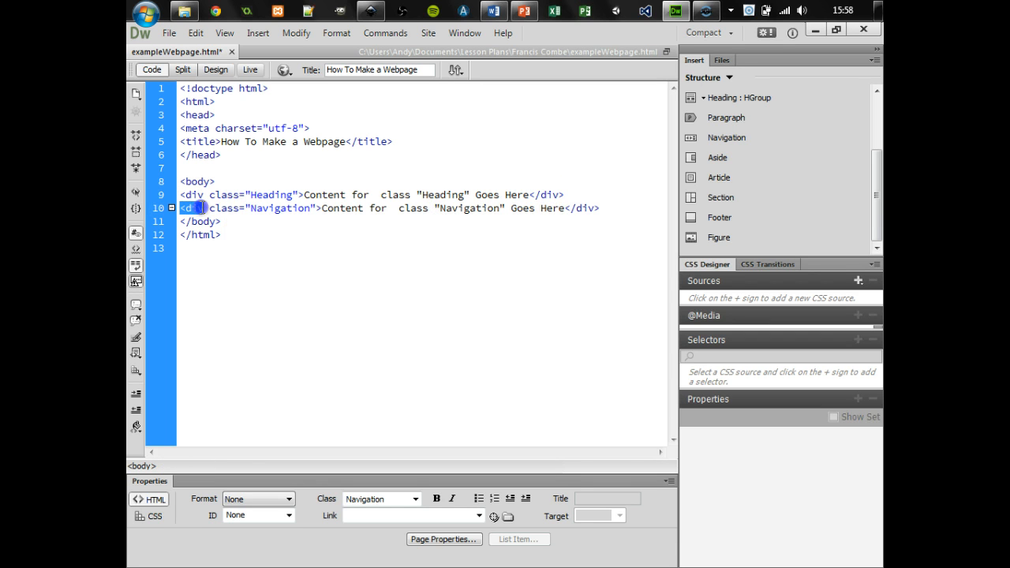
pyautogui.moveTo(568, 207); pyautogui.dragTo(598, 208)
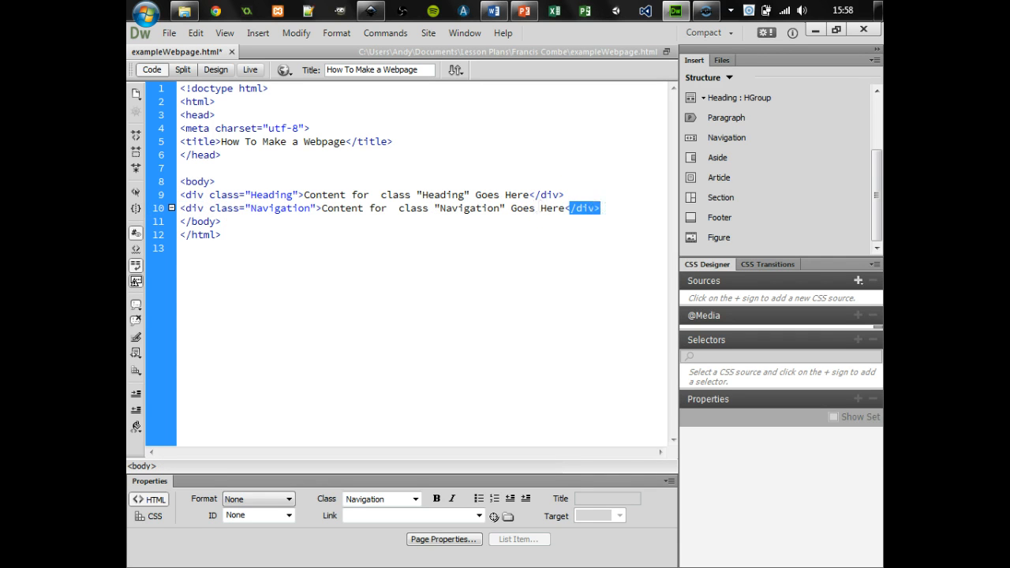
pyautogui.click(216, 69)
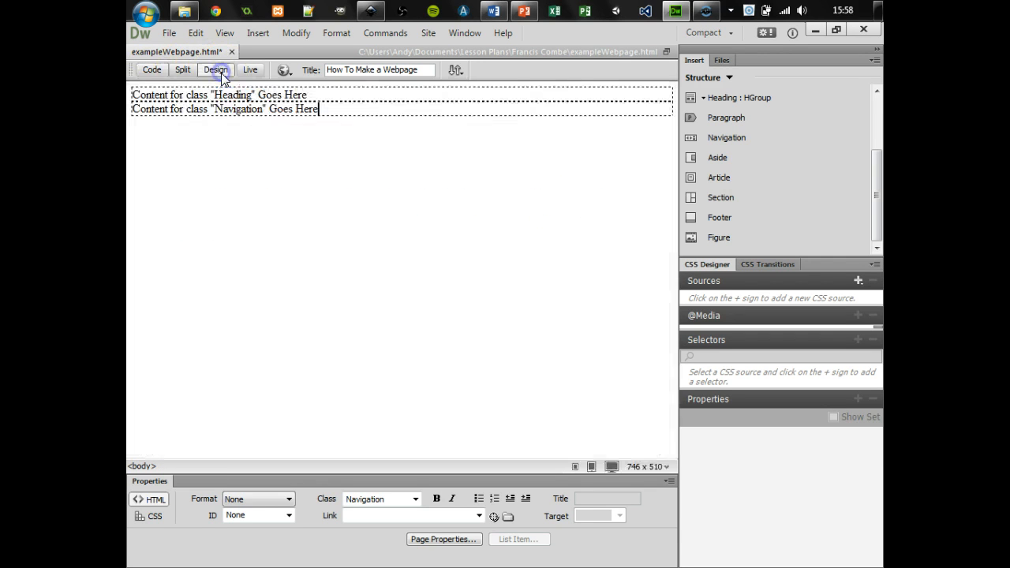
# - Insert a div with the class WRONG inside the Navigation div, and delete it again
pyautogui.click(262, 111)
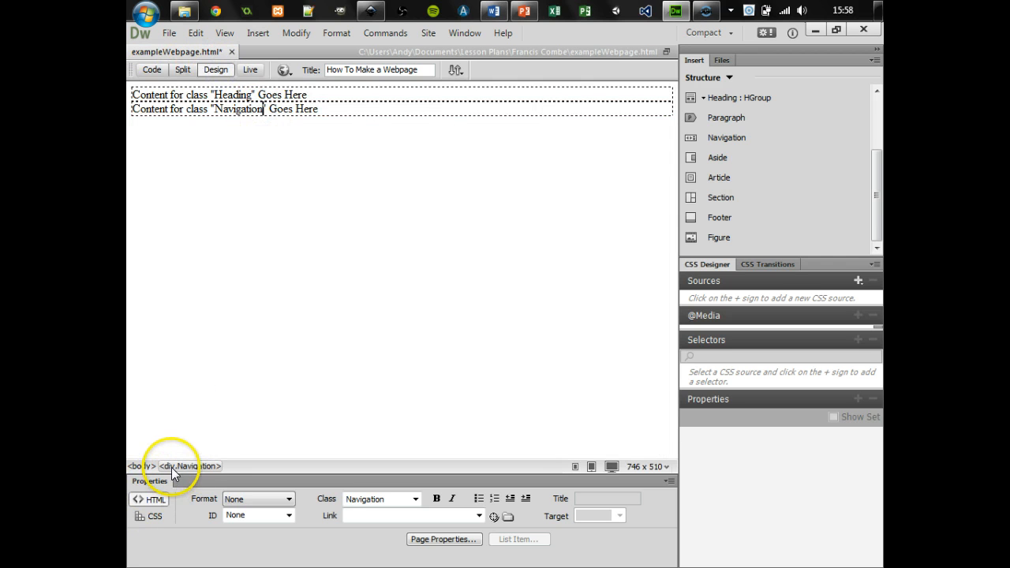
pyautogui.click(318, 110)
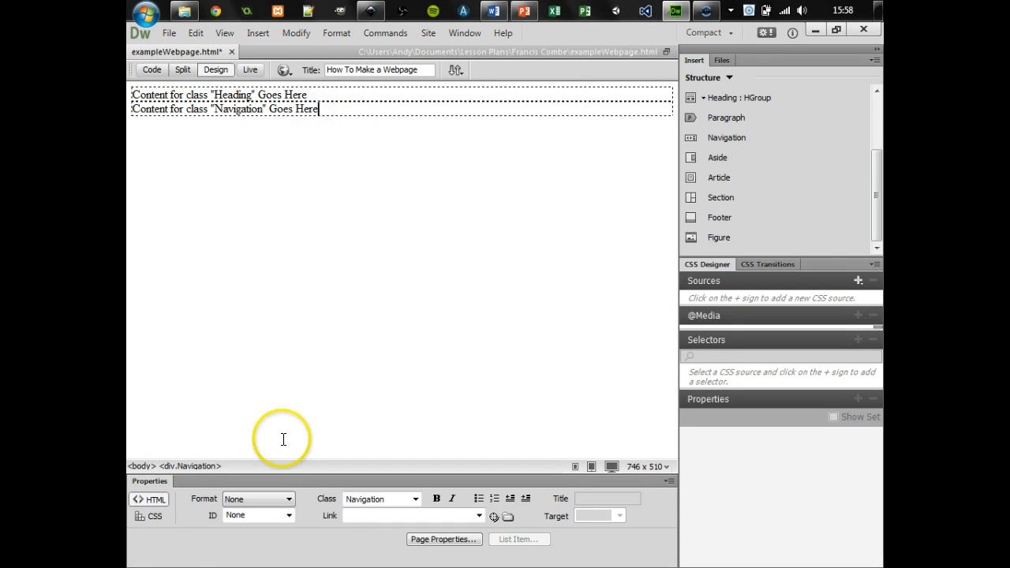
pyautogui.click(257, 33)
pyautogui.click(273, 52)
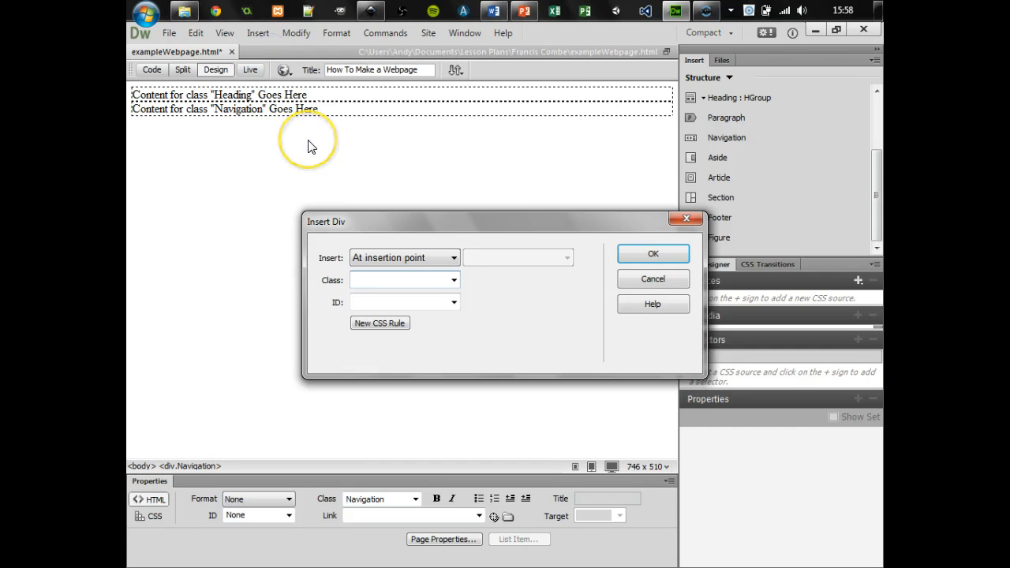
pyautogui.write('WRONG')
pyautogui.press('Return')
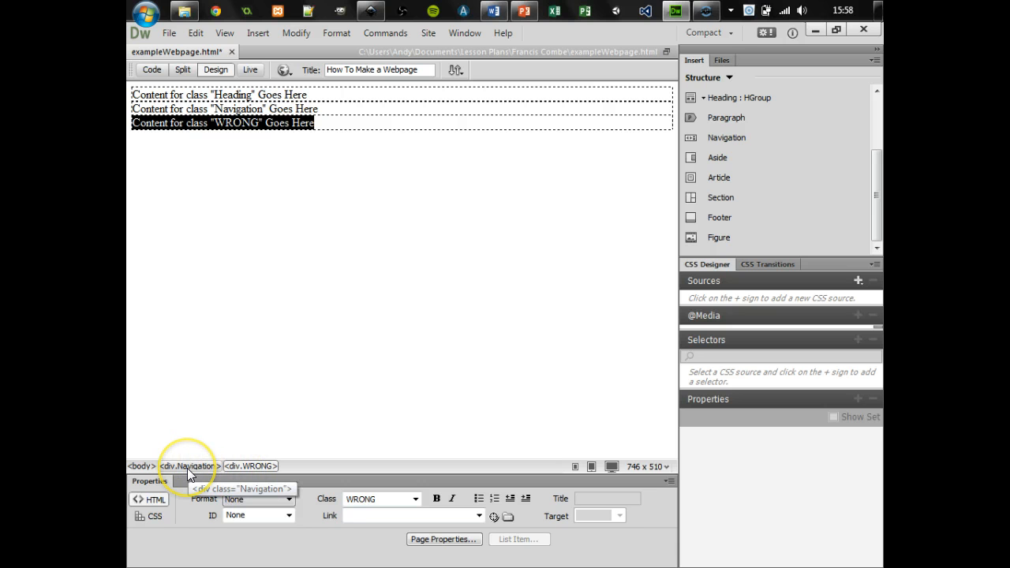
pyautogui.press('Delete')
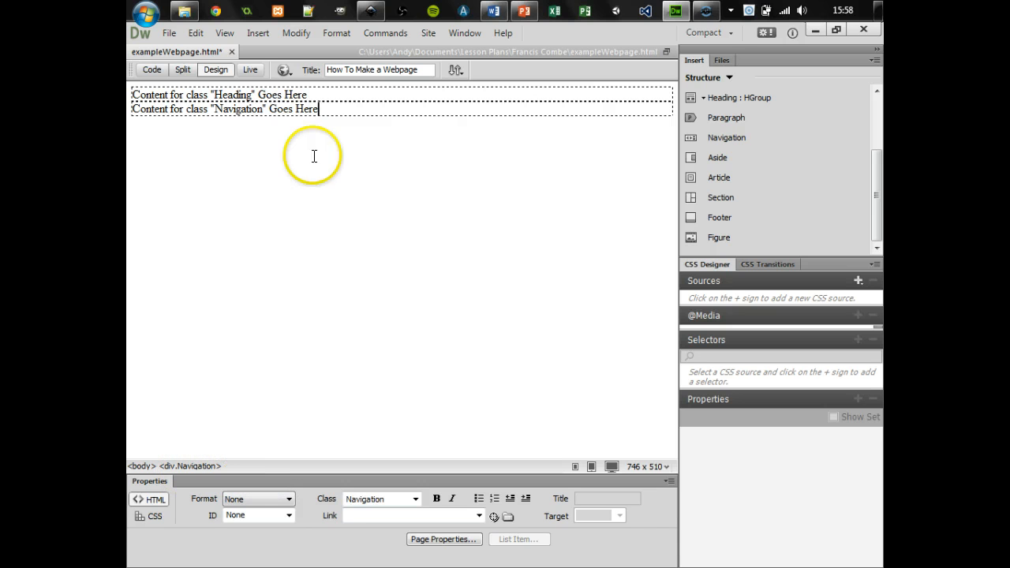
# - Insert a div with the class Section1 directly after the Navigation div, outside of it
pyautogui.click(272, 111)
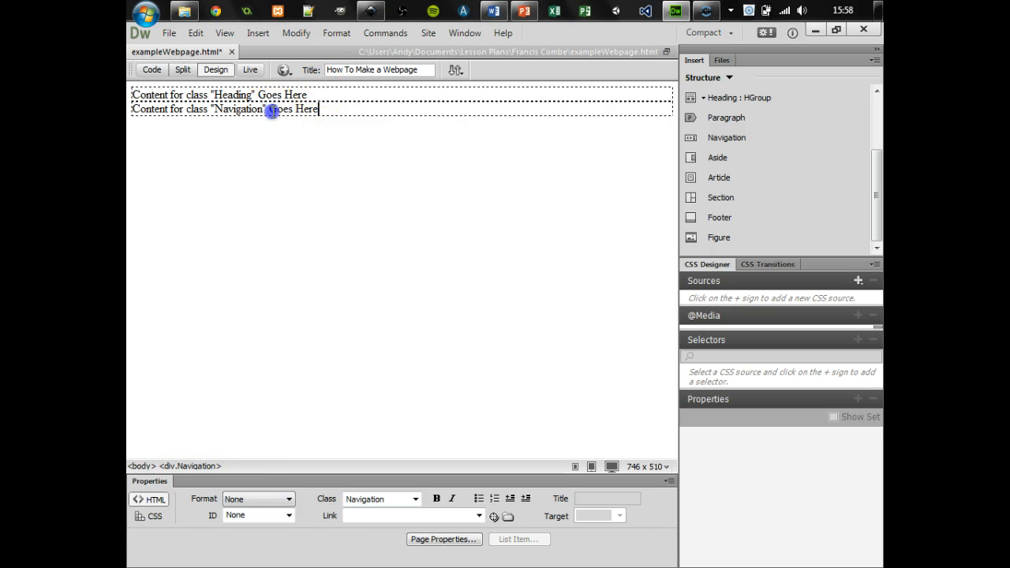
pyautogui.click(202, 467)
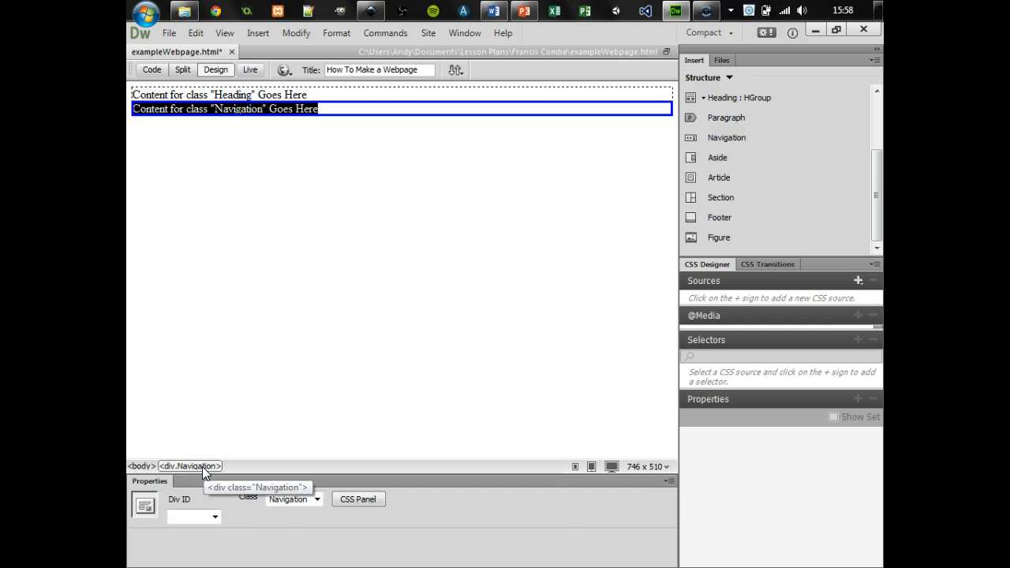
pyautogui.press('Right')
pyautogui.click(283, 28)
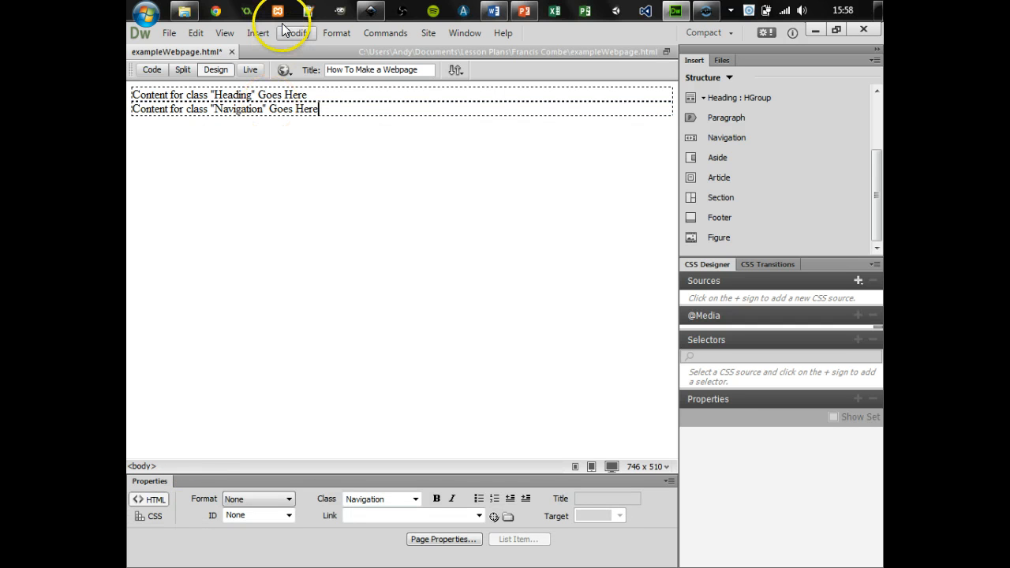
pyautogui.click(271, 35)
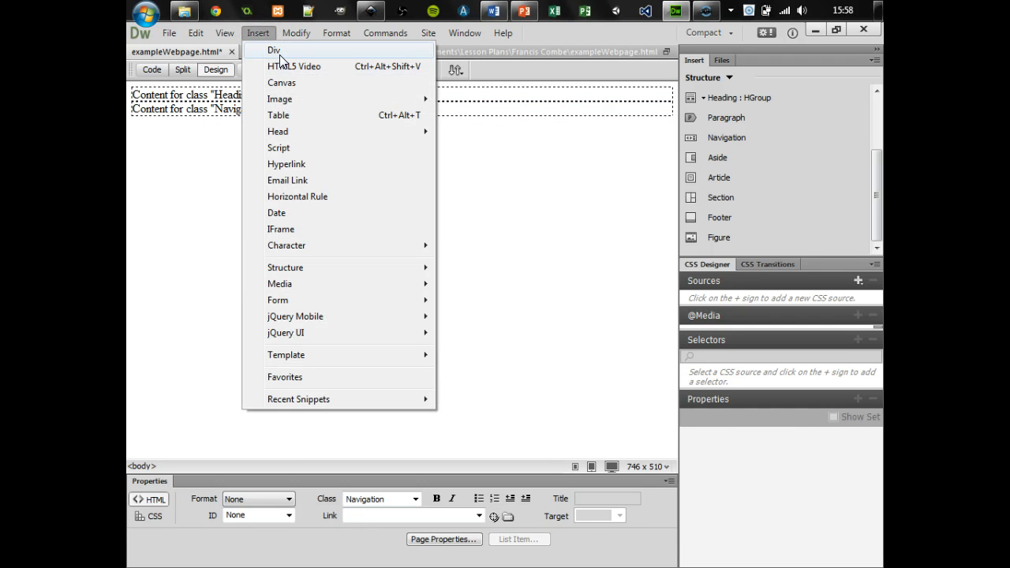
pyautogui.click(273, 52)
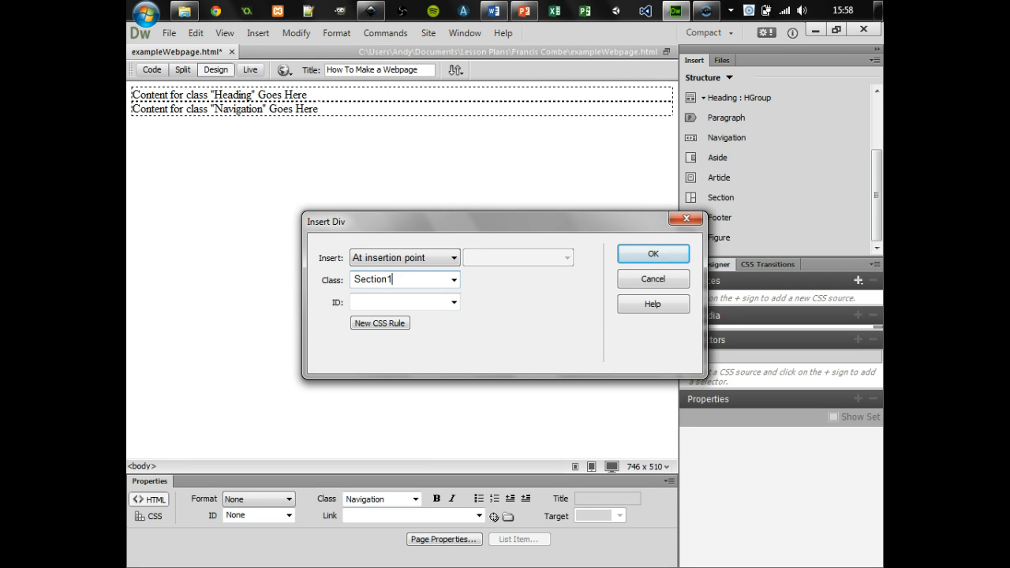
pyautogui.press('Return')
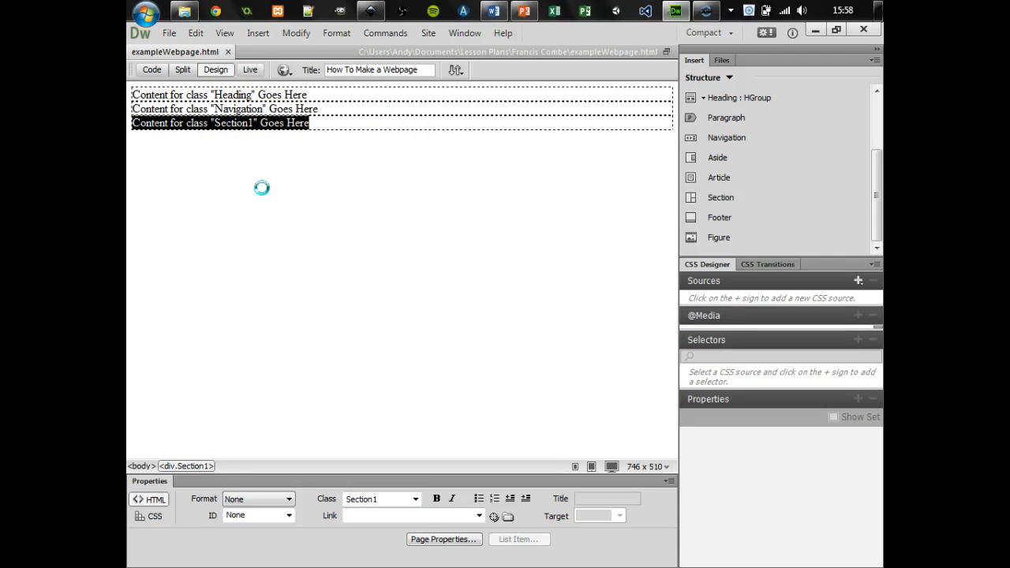
# - Save exampleWebpage.html and preview it in the browser, closing the preview when done
pyautogui.press('F12')
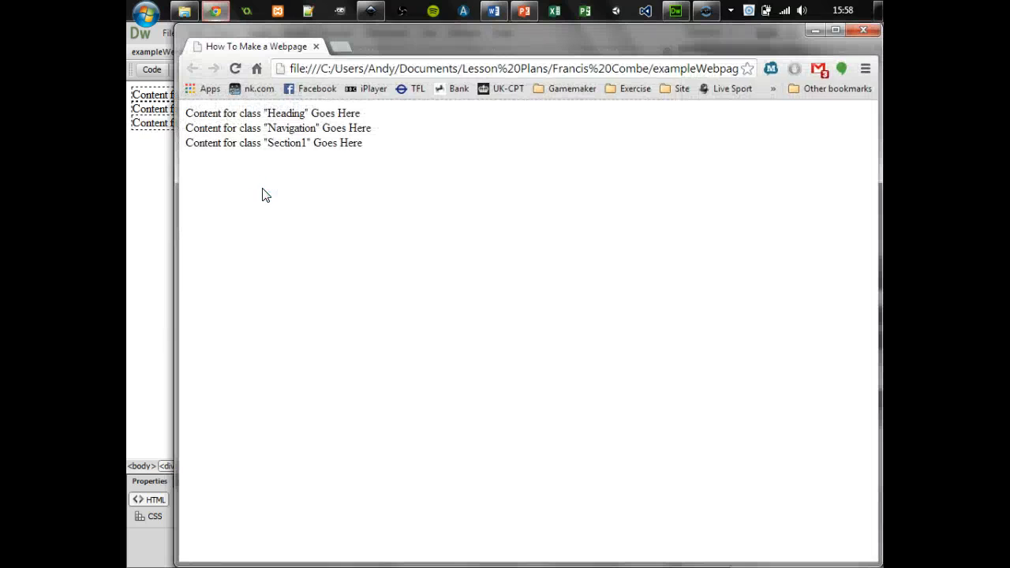
pyautogui.click(315, 47)
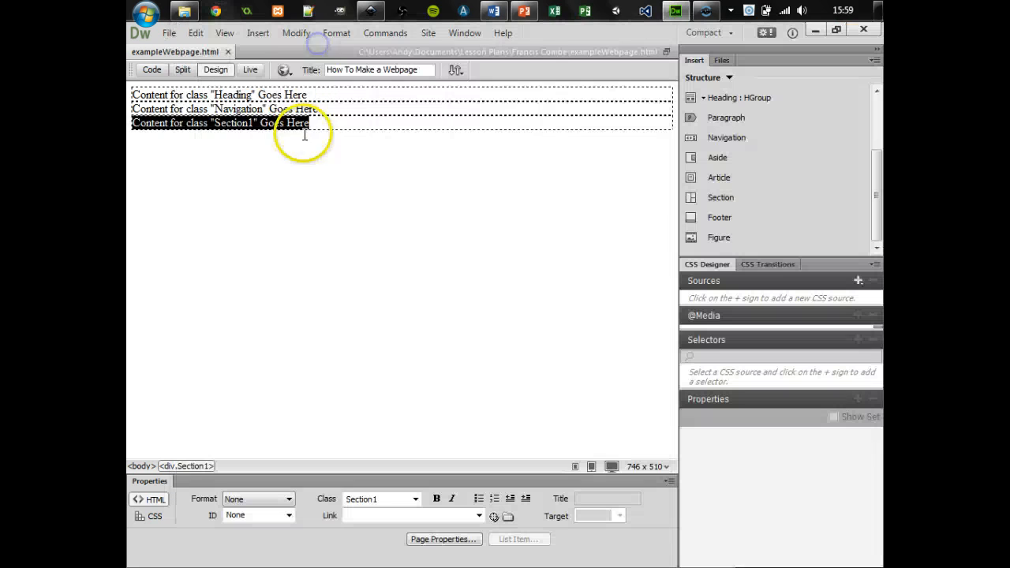
pyautogui.click(259, 94)
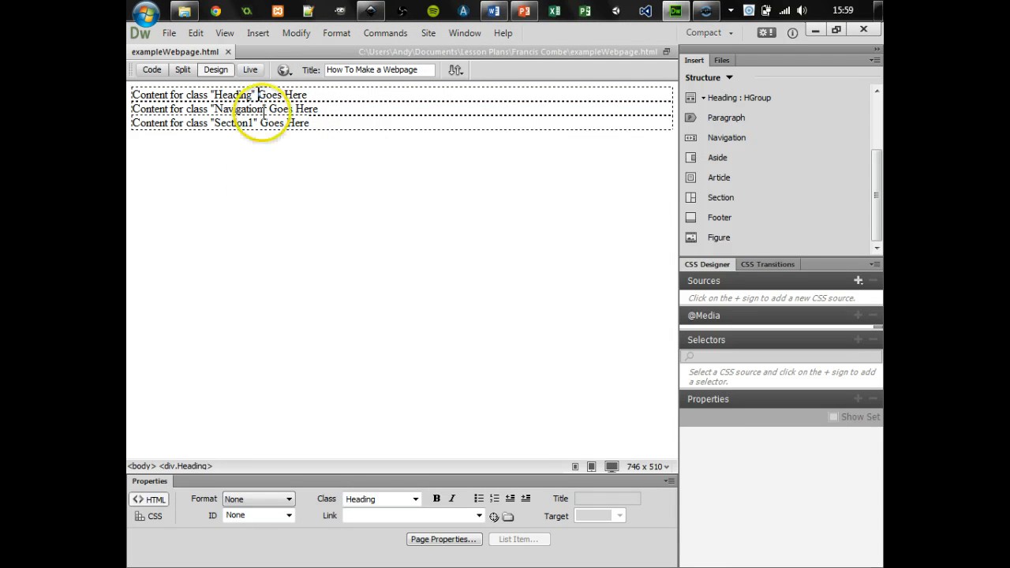